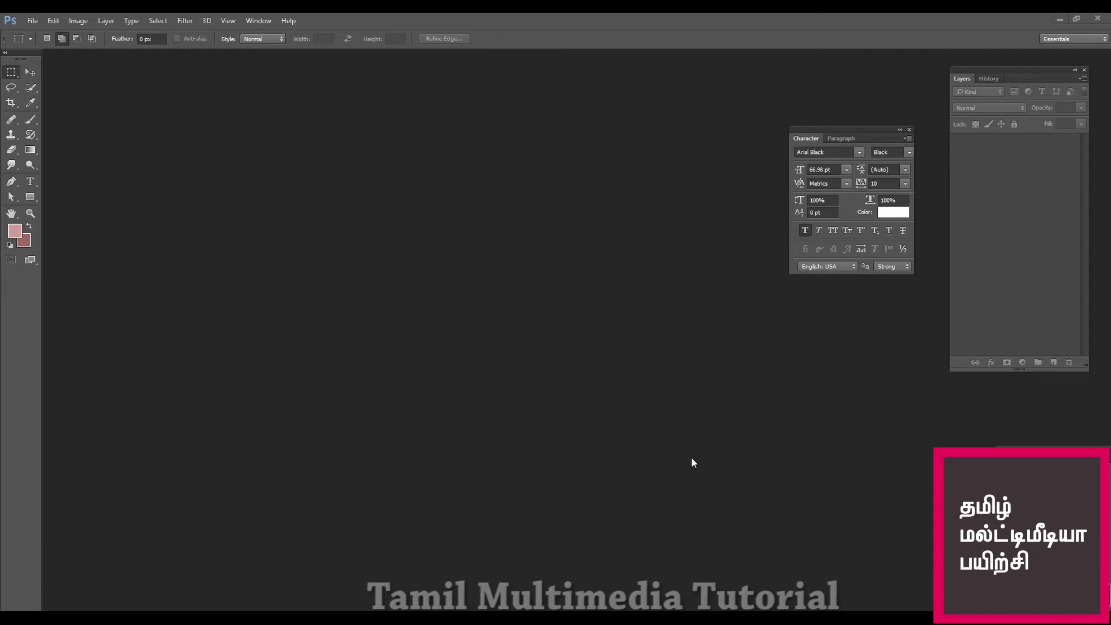
Step: Open FB_IMG_1479534396065.jpg from E:\Photos\FACEBOOK NEW PICTURES as the Background layer
double_click(461, 310)
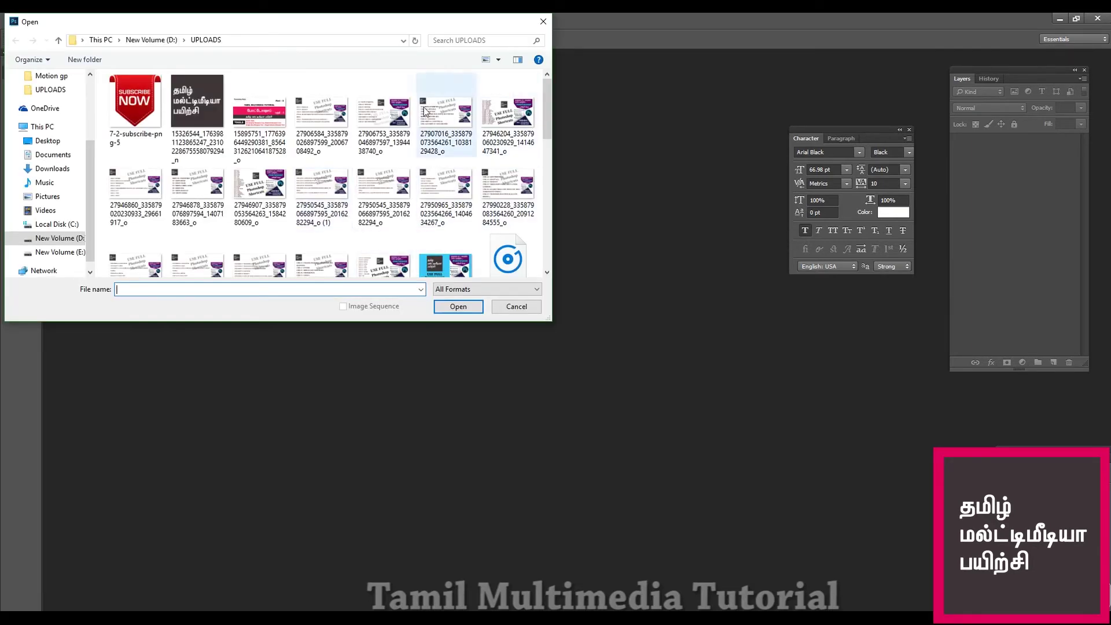
click(64, 252)
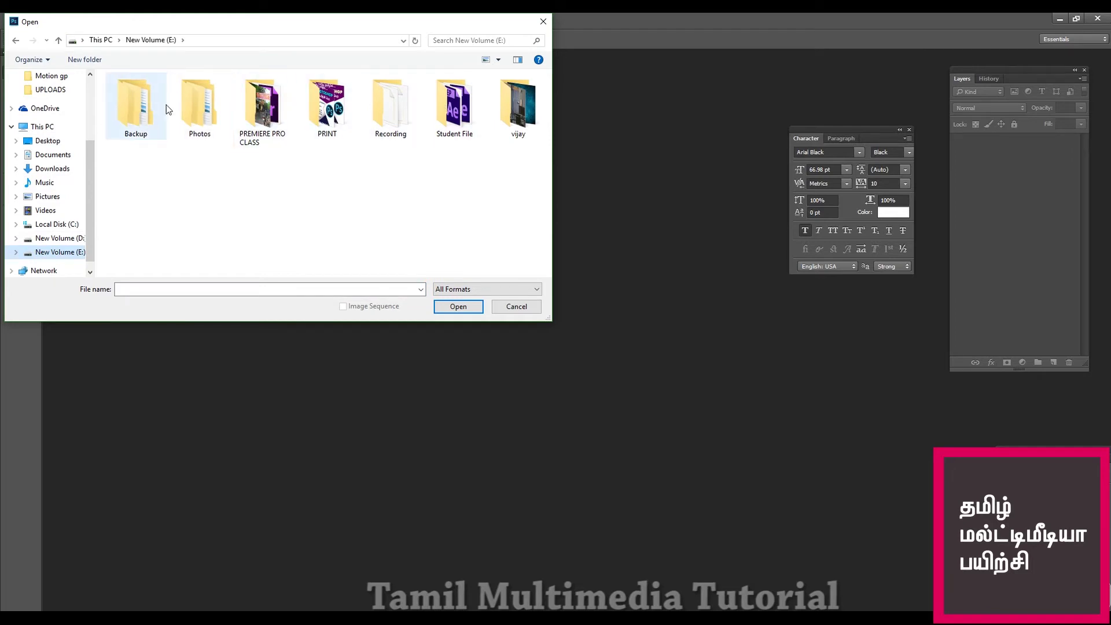
double_click(194, 106)
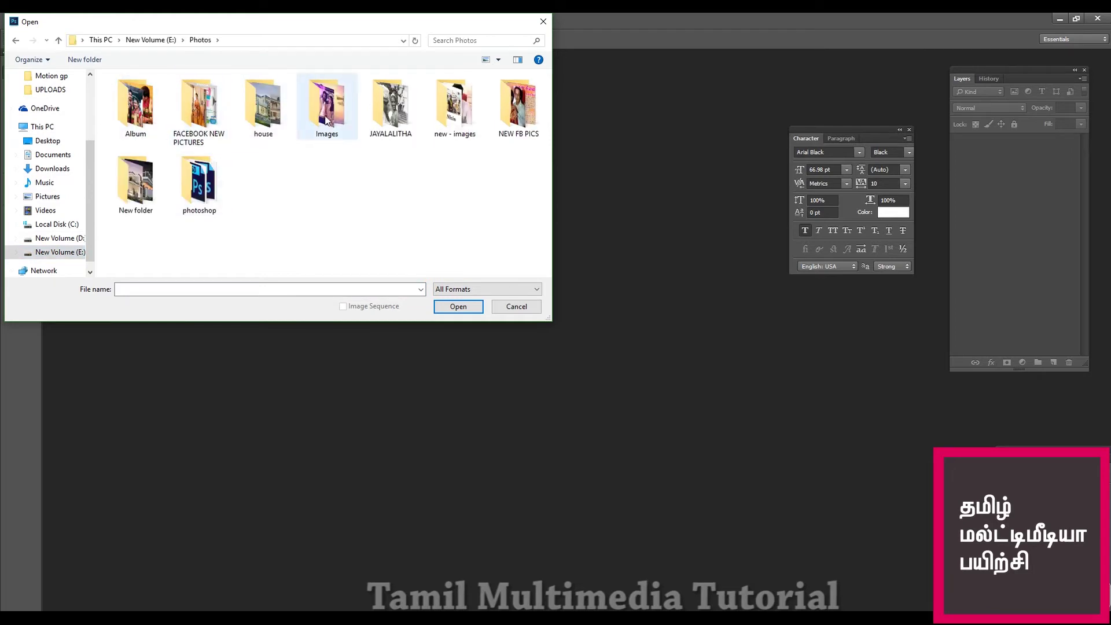
double_click(217, 94)
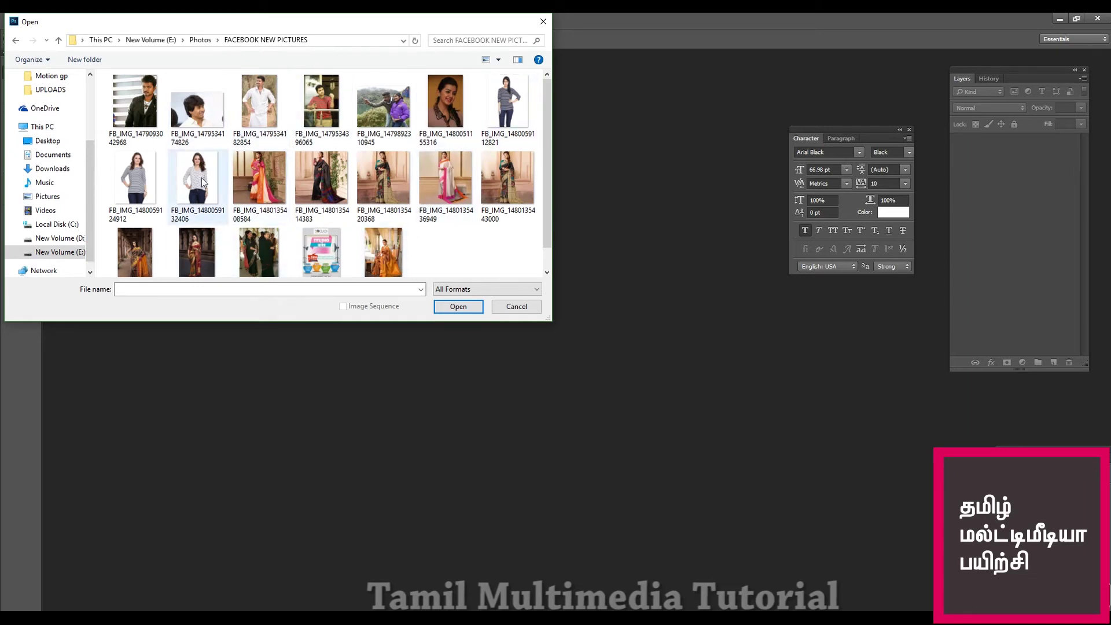
click(322, 102)
click(458, 306)
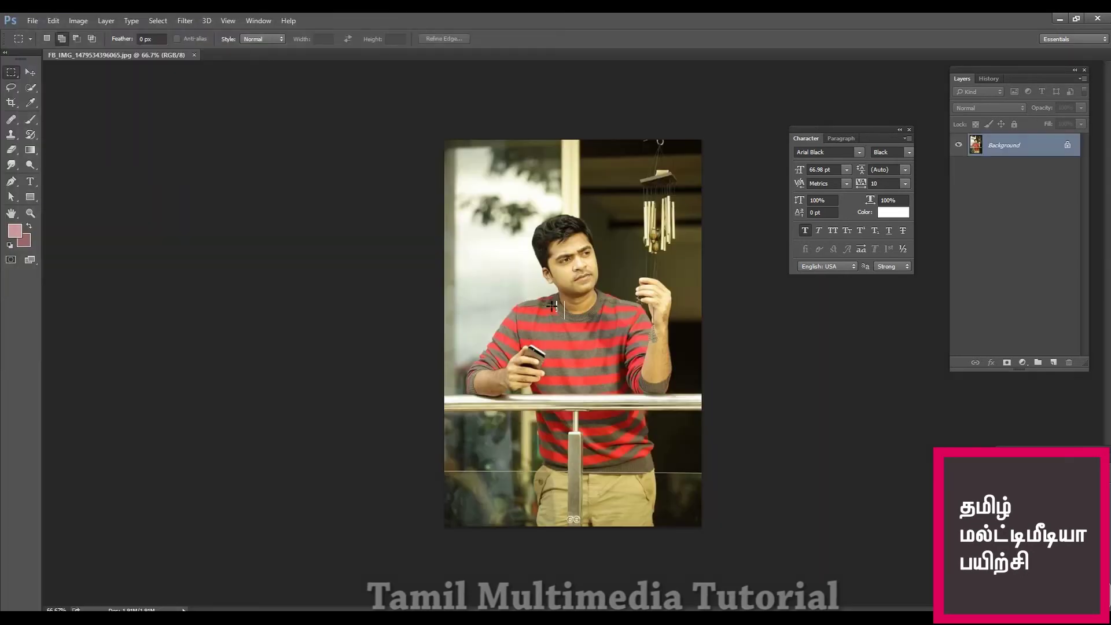
Step: Zoom to 100%, centre the man's face and sweater, and activate the Lasso tool flyout
key(ctrl+1)
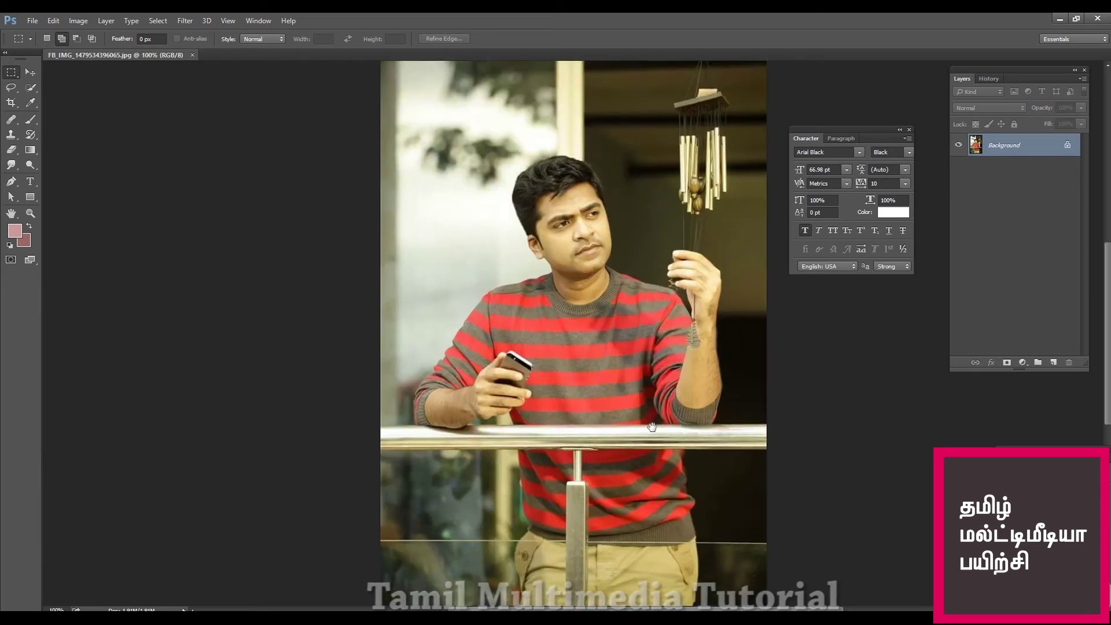
drag(654, 366, 589, 388)
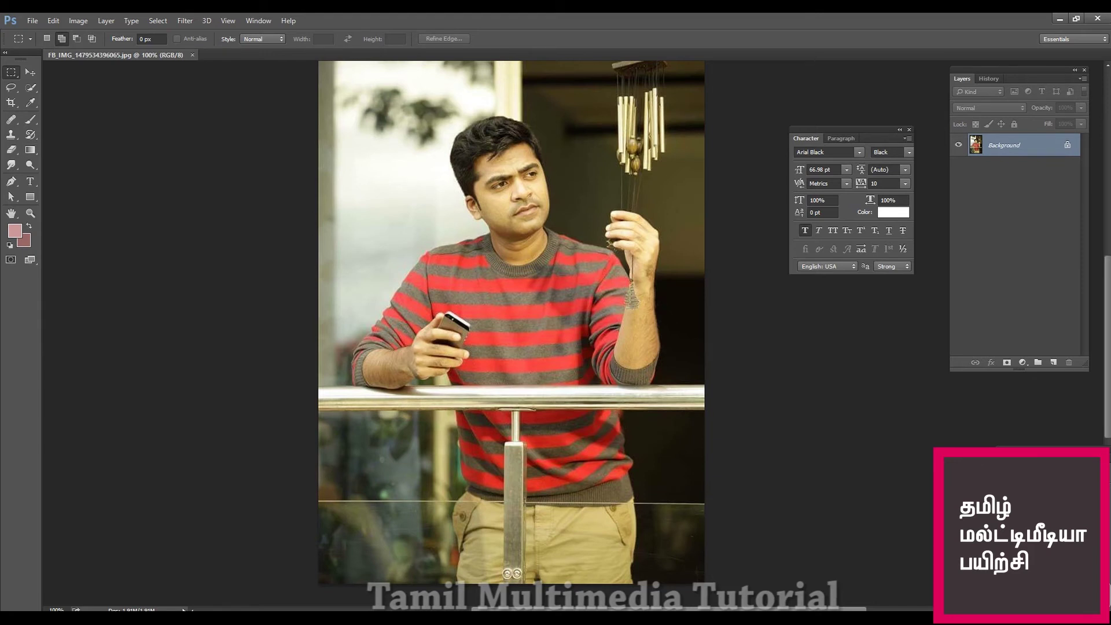
click(12, 90)
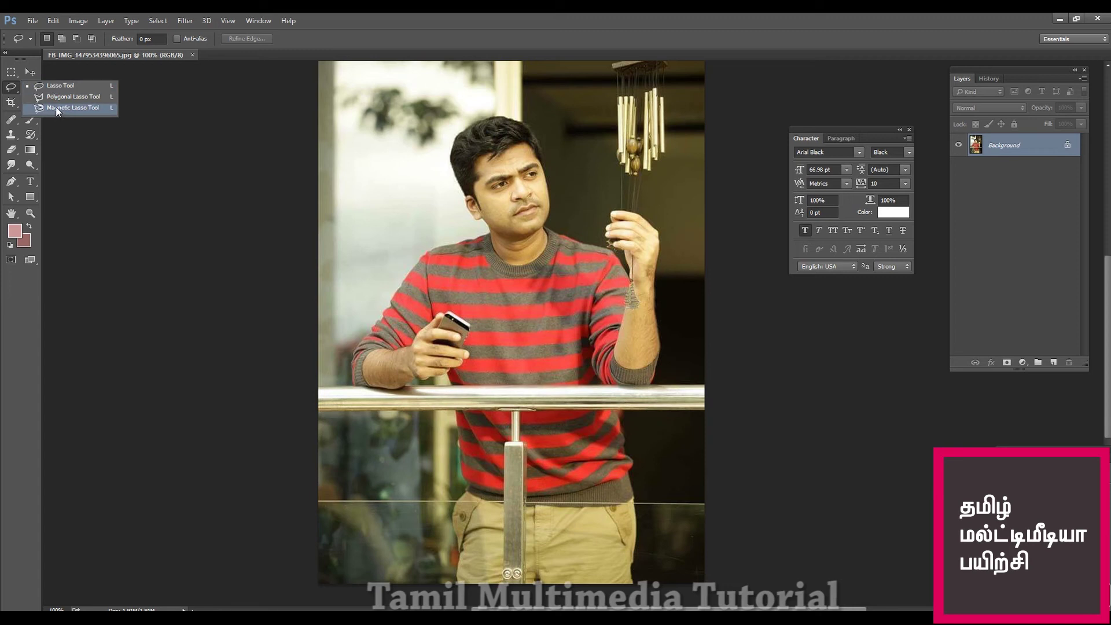
Step: Activate the Pen tool in Path mode, showing its Freeform Pen and anchor-point variants
click(12, 182)
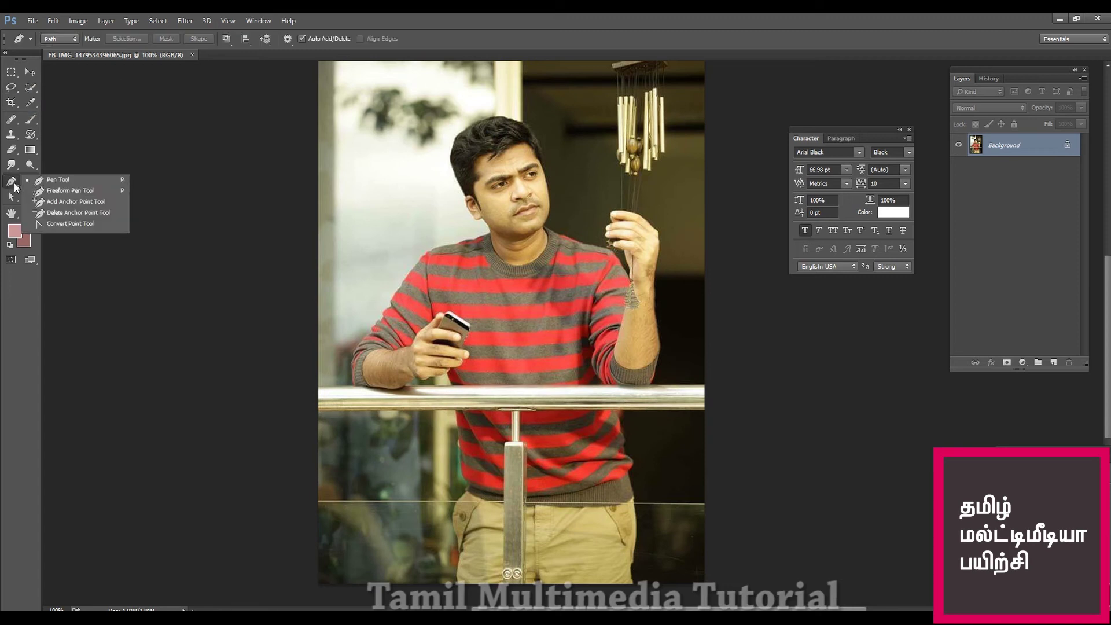